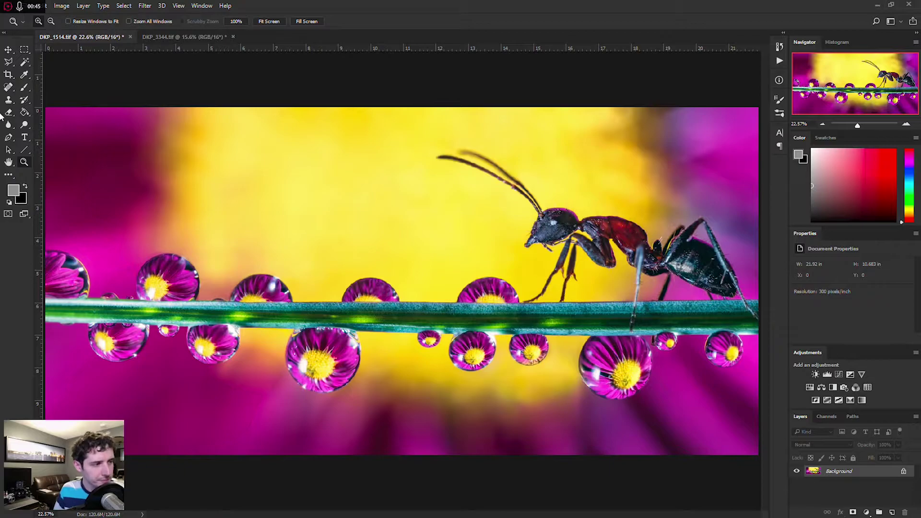
- Set the foreground colour to 50% grey #808080
key("i")
left_click(14, 190)
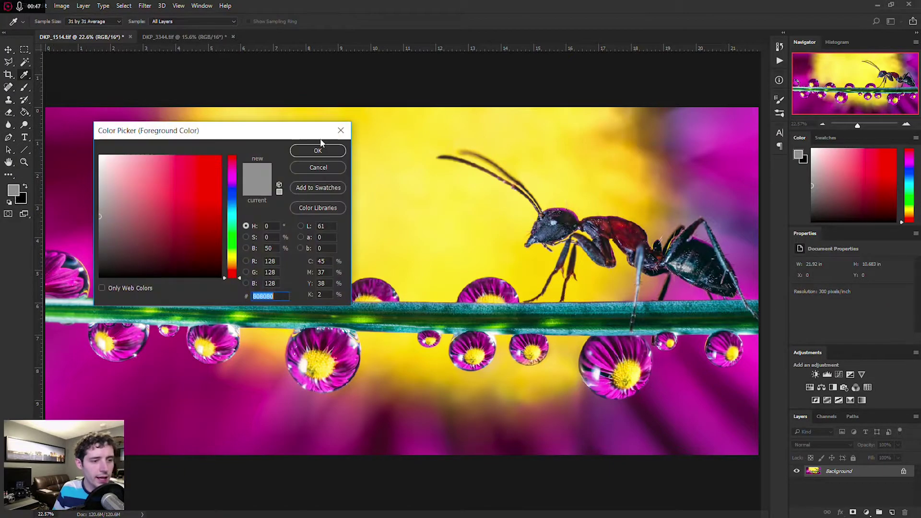
left_click_drag(214, 138, 289, 120)
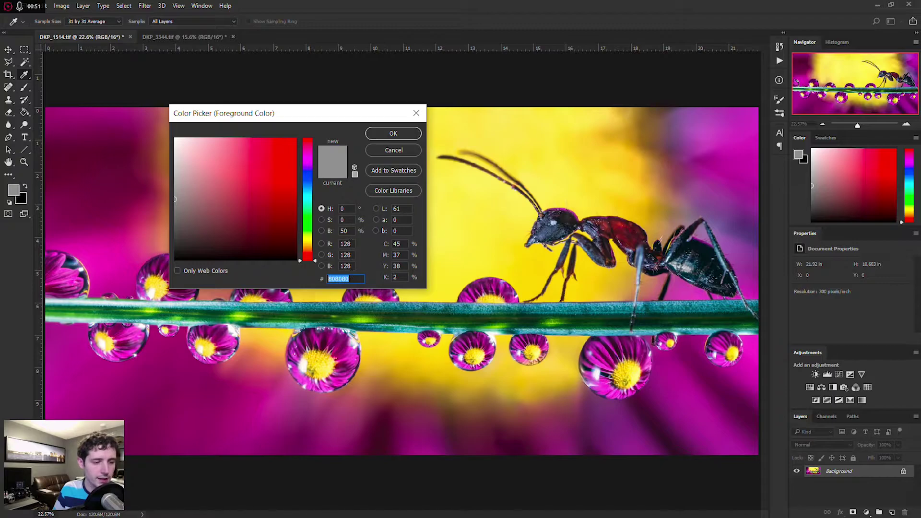
left_click(393, 133)
- Add a new empty layer and fill it with the grey using the Paint Bucket
key("g")
left_click(439, 384)
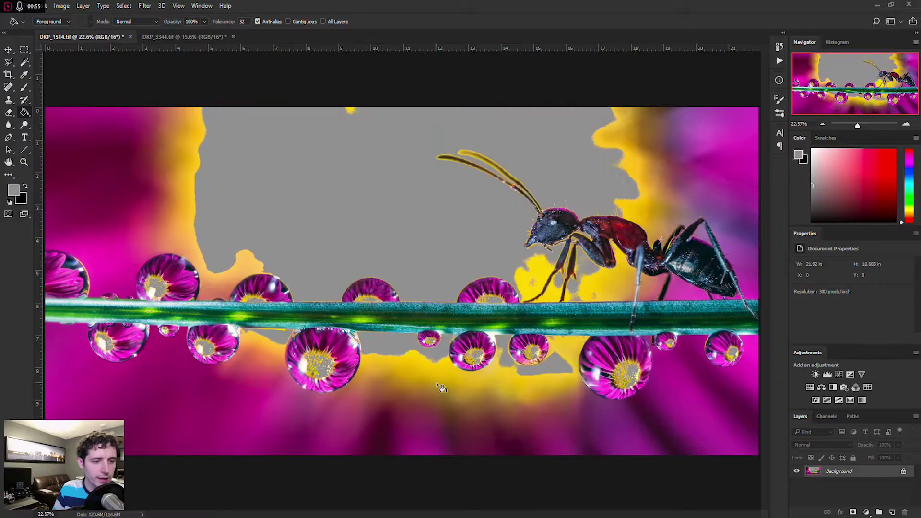
key("ctrl+z")
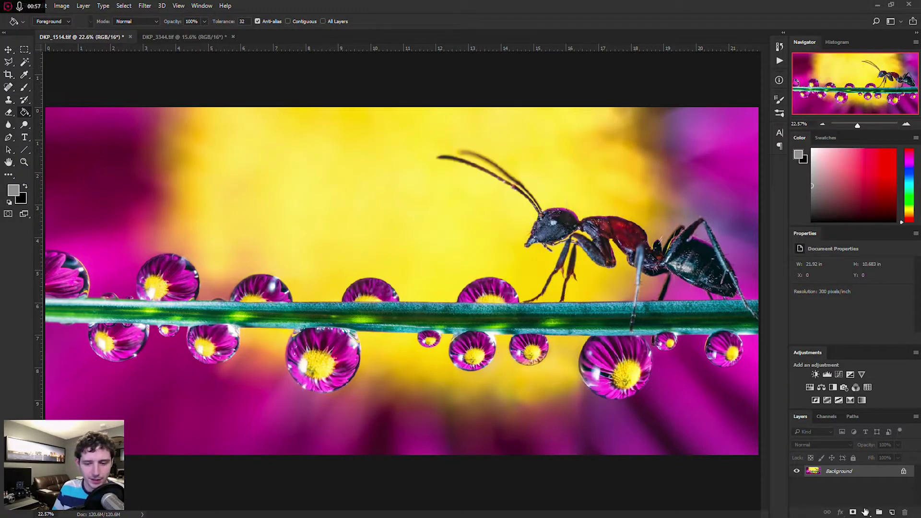
left_click(891, 512)
left_click(442, 262)
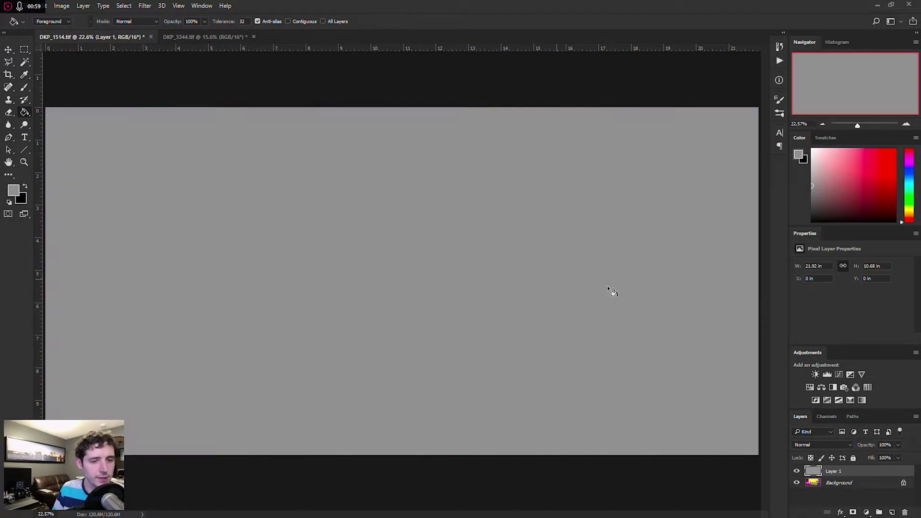
- Set the grey layer's blend mode to Overlay and toggle its visibility to compare
left_click(817, 444)
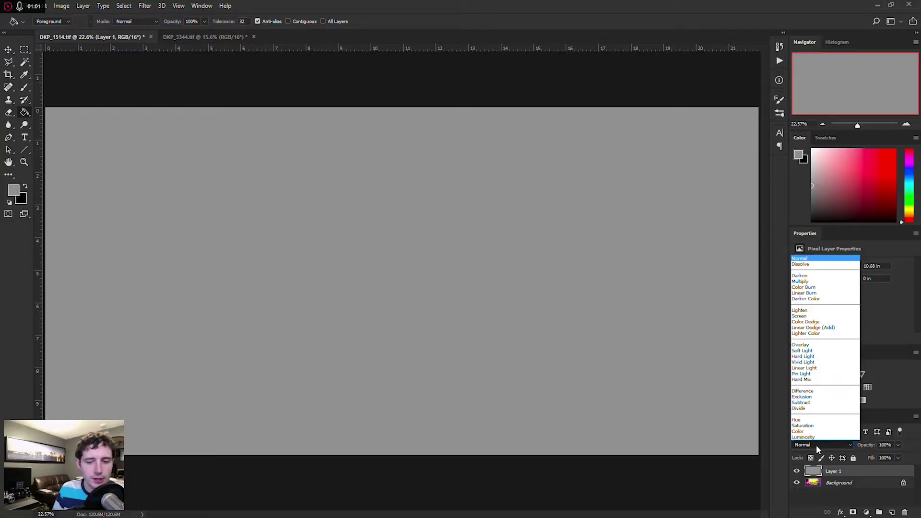
left_click(803, 344)
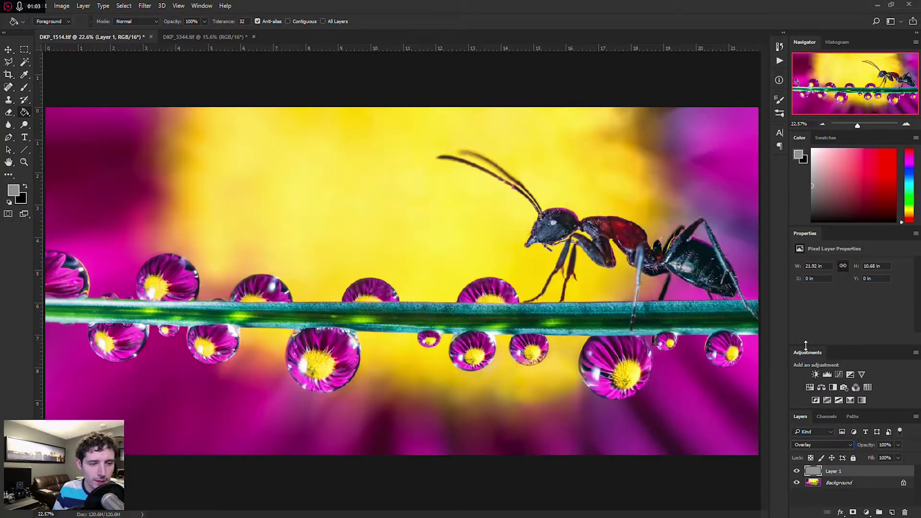
left_click(796, 471)
left_click(797, 471)
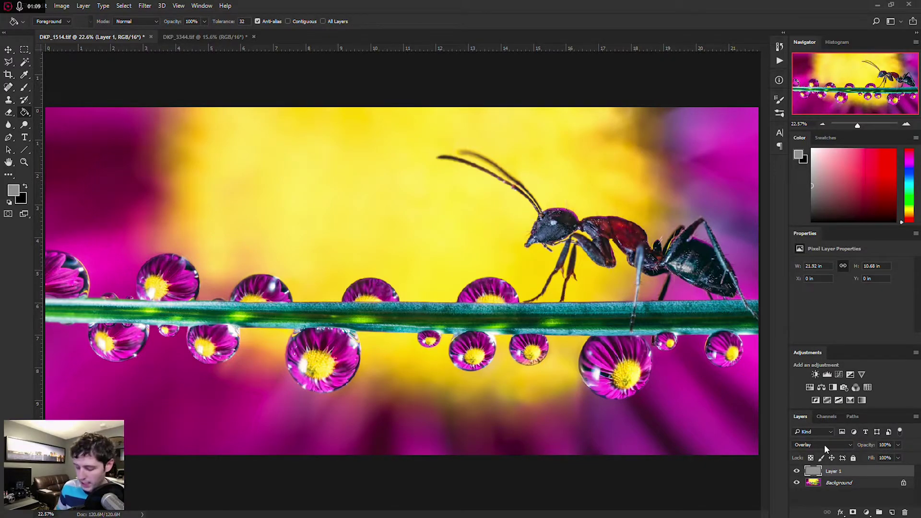
key("ctrl+l")
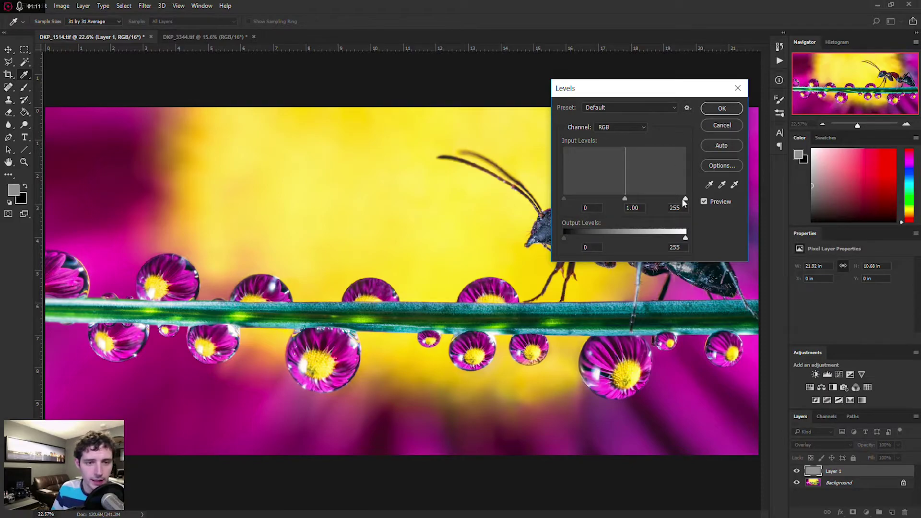
left_click_drag(685, 198, 637, 199)
left_click_drag(639, 88, 741, 36)
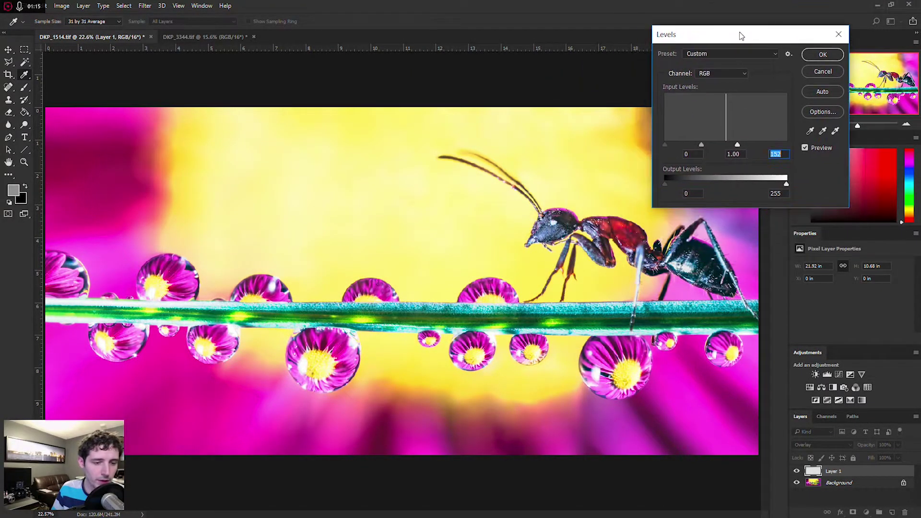
left_click_drag(738, 144, 796, 137)
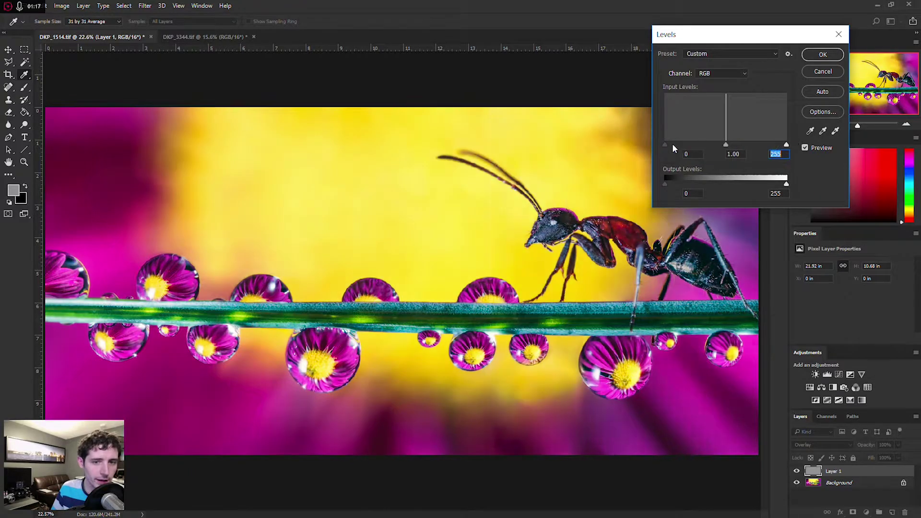
left_click_drag(664, 144, 713, 146)
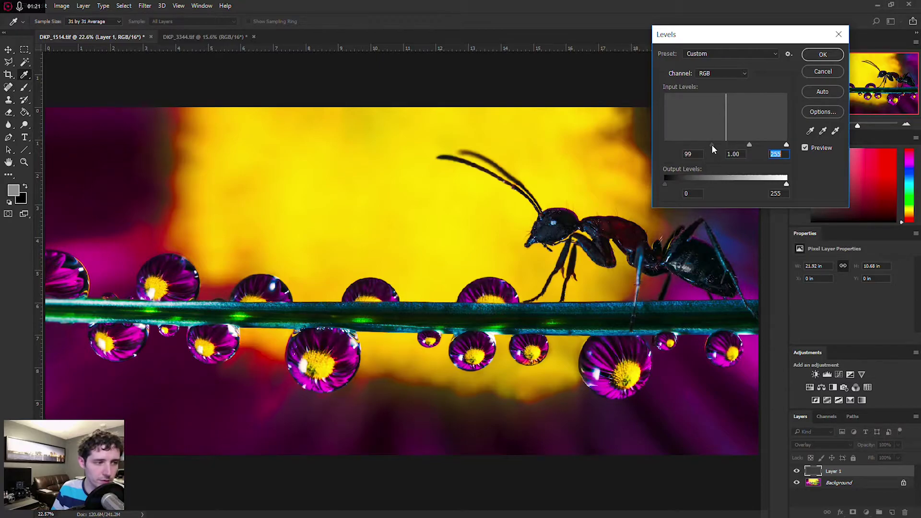
left_click_drag(712, 145, 665, 144)
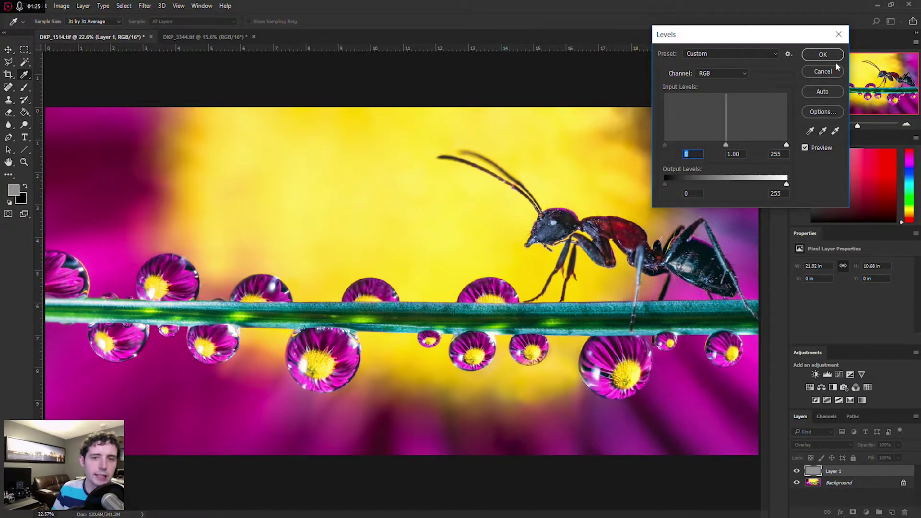
left_click(821, 72)
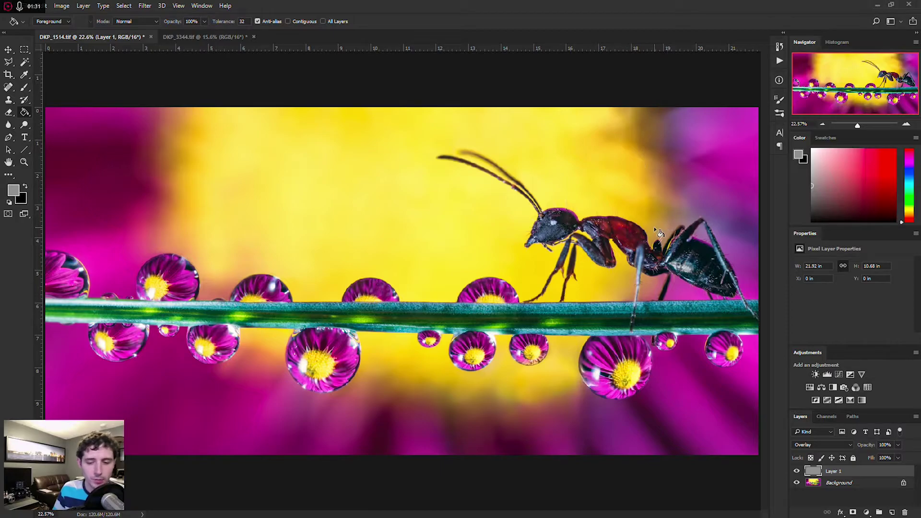
- Delete the grey Layer 1 and duplicate Background as 'Background copy'
key("Delete")
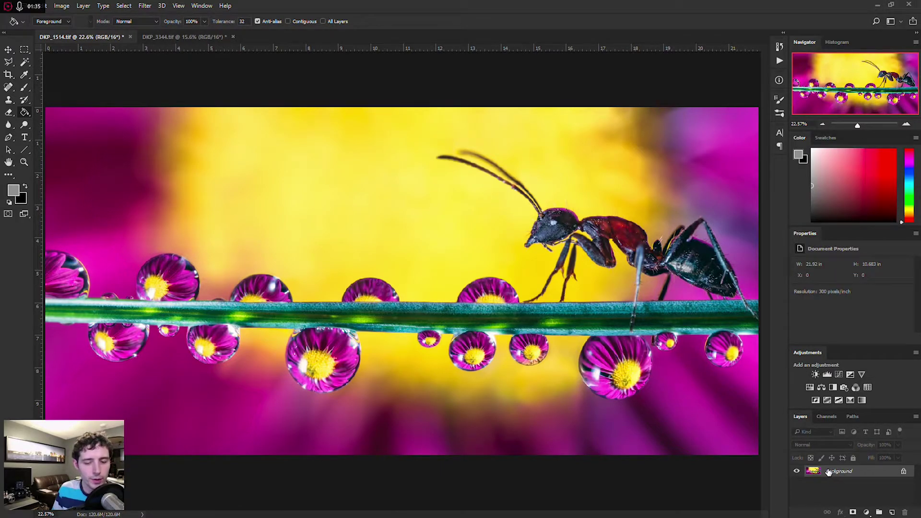
right_click(831, 474)
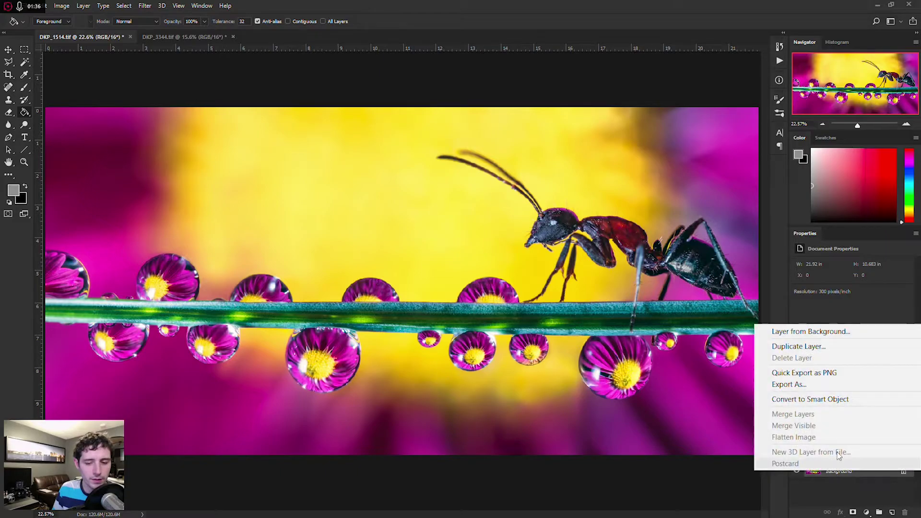
left_click(784, 349)
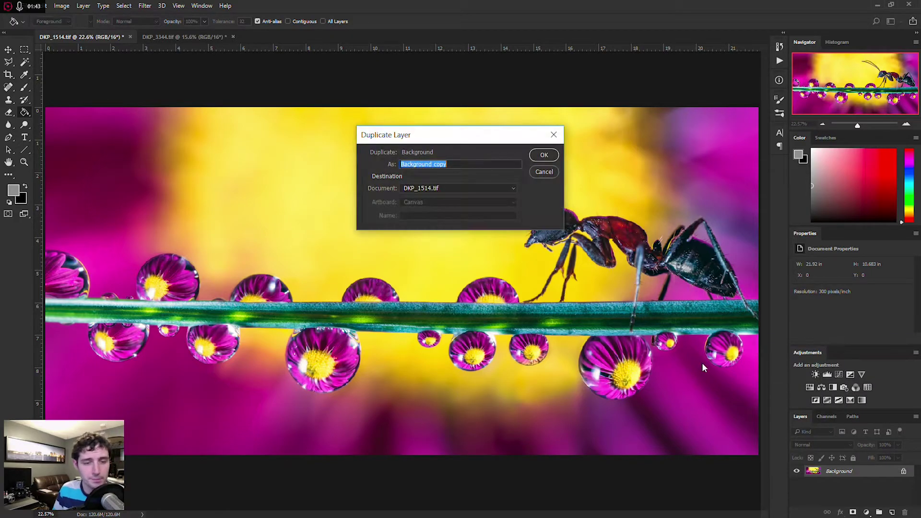
left_click(543, 155)
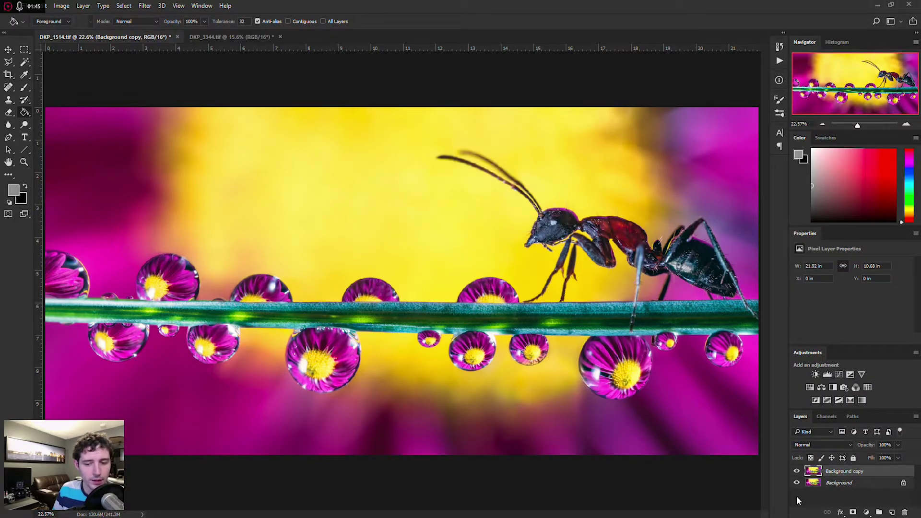
left_click(145, 6)
- Apply High Pass to Background copy, trying radius 4.0 before settling on 2.0 pixels
mouse_move(243, 243)
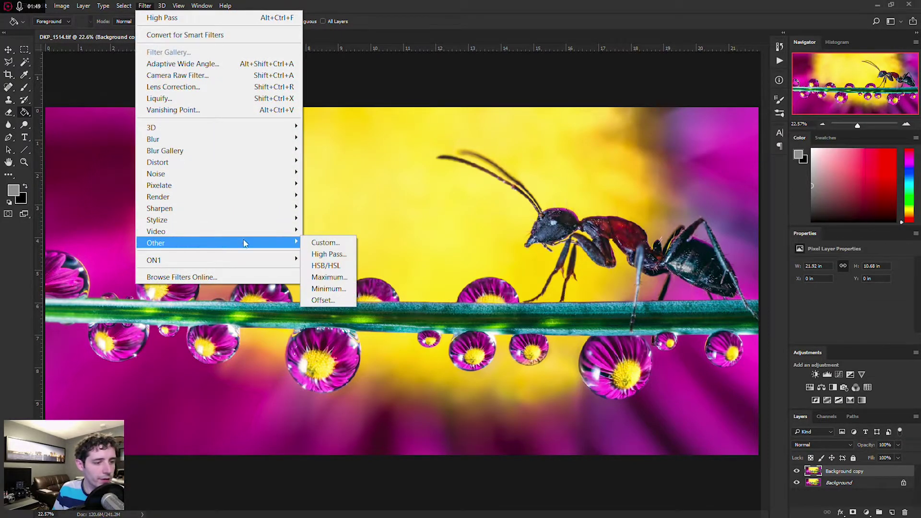
left_click(328, 254)
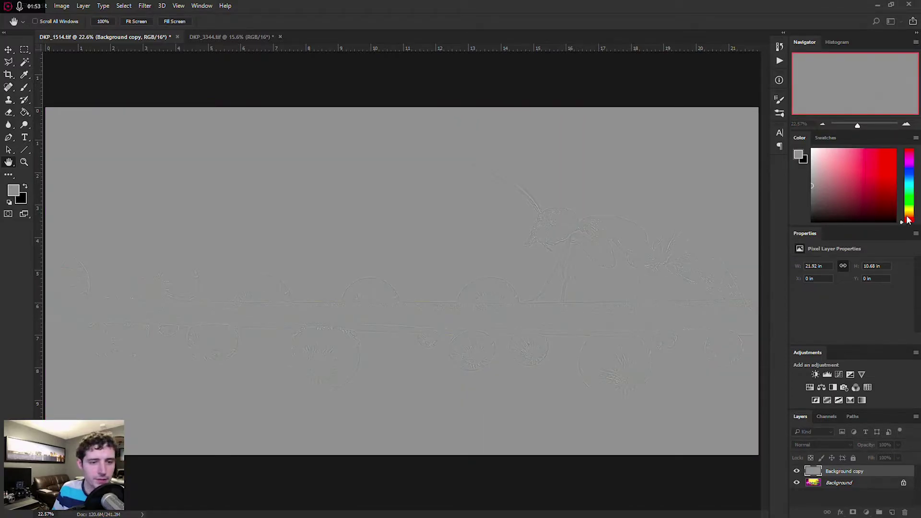
left_click_drag(569, 128, 444, 128)
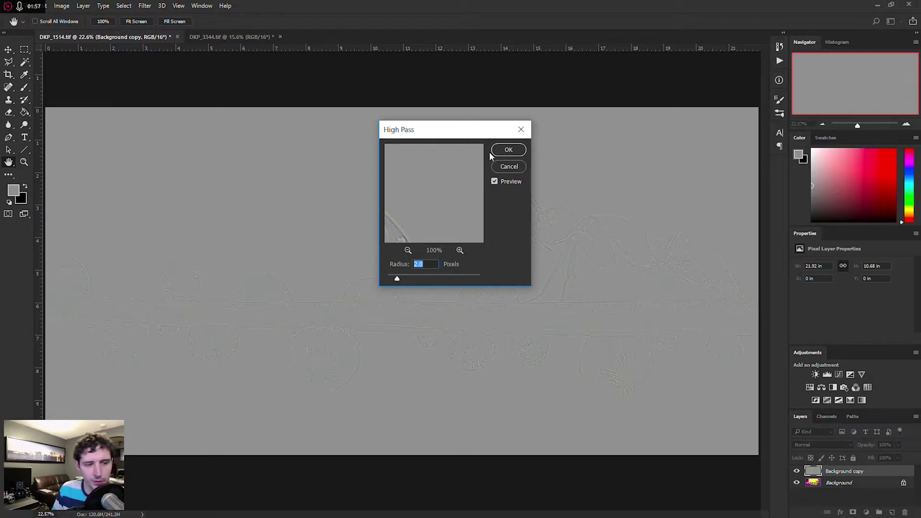
left_click_drag(421, 218, 457, 195)
left_click_drag(445, 132, 648, 148)
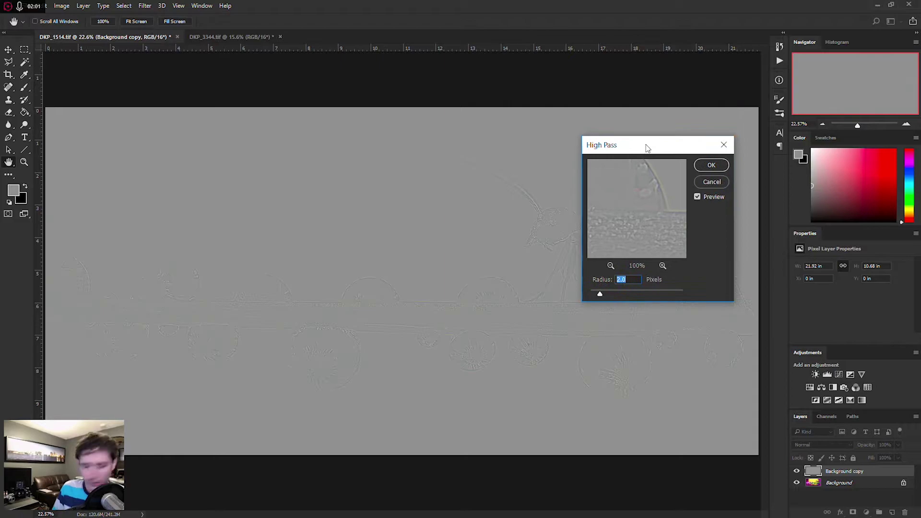
key("ctrl+1")
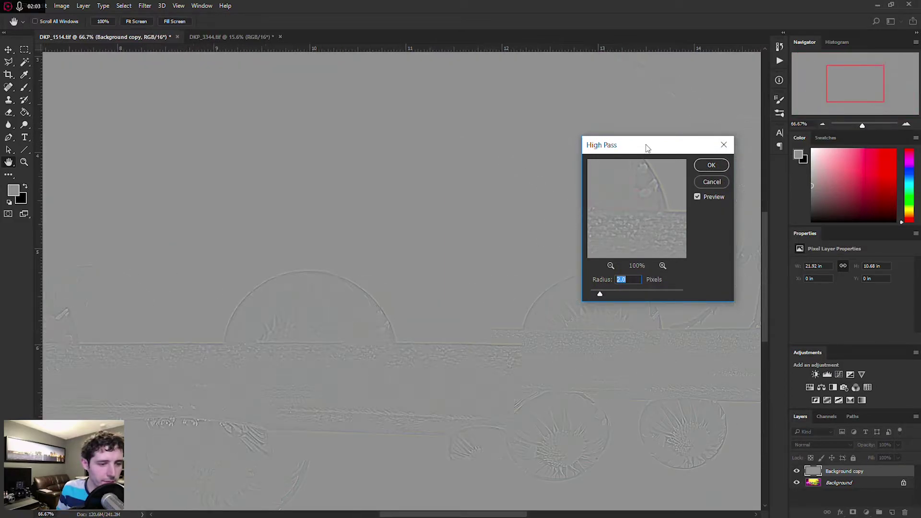
key("ctrl+plus")
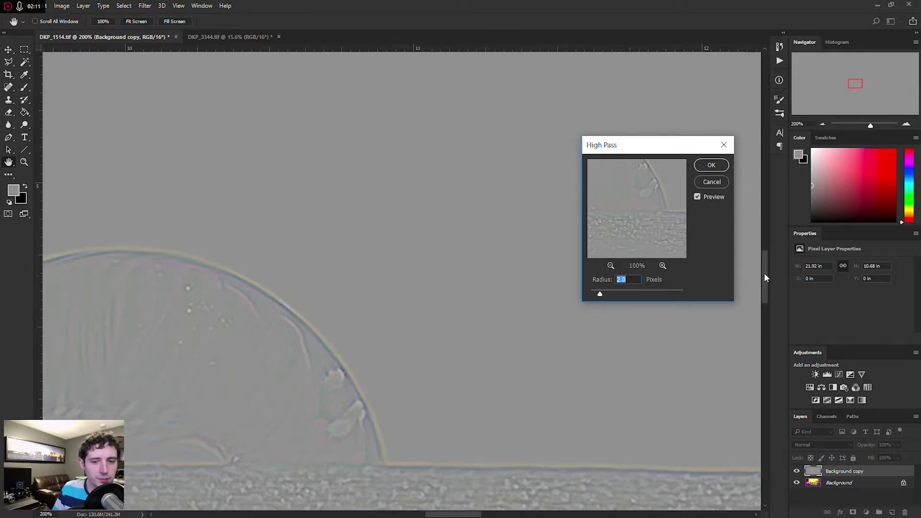
left_click_drag(764, 274, 773, 295)
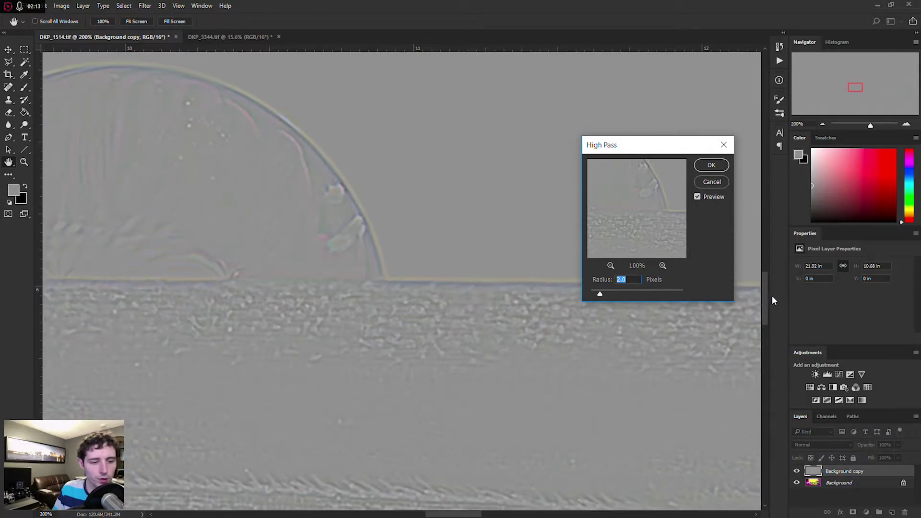
left_click_drag(446, 515, 538, 509)
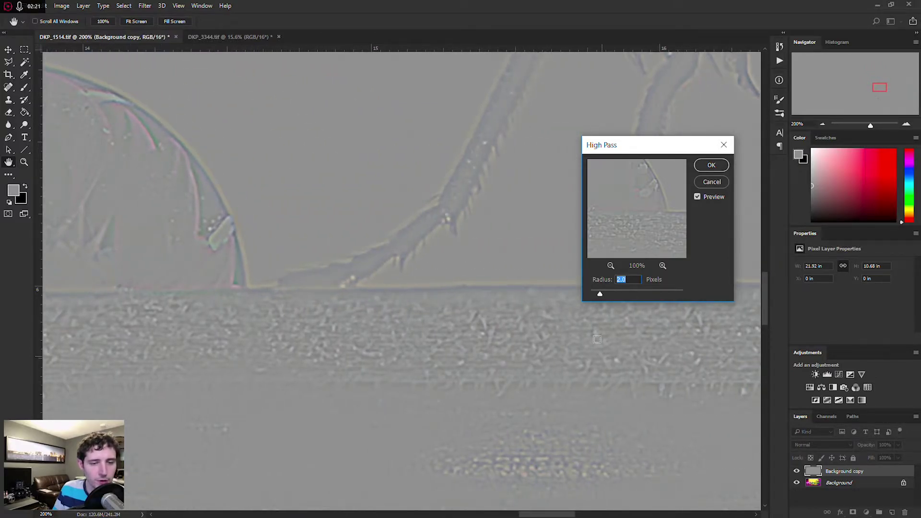
left_click_drag(599, 293, 610, 295)
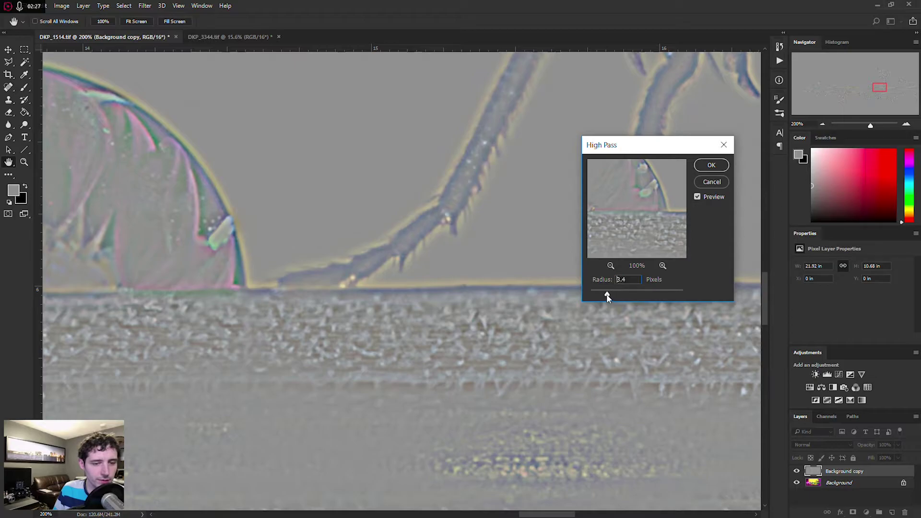
left_click_drag(609, 295, 599, 294)
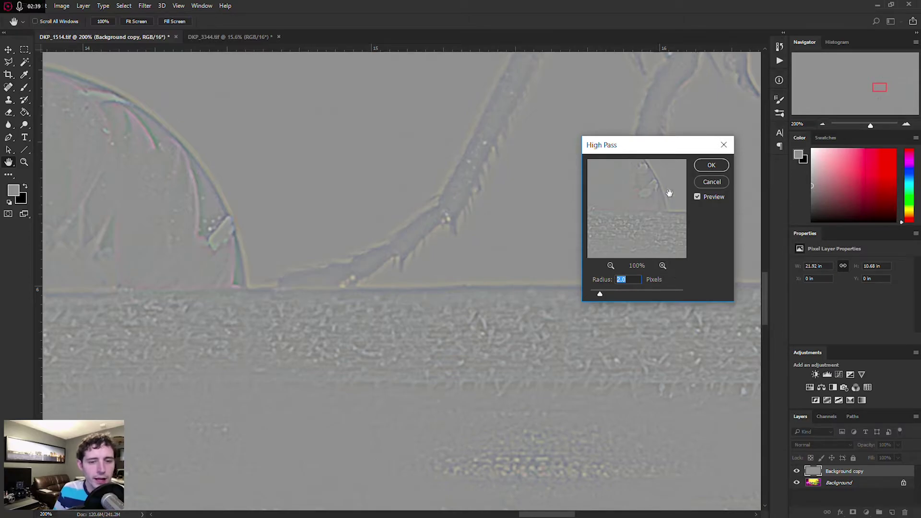
left_click(711, 165)
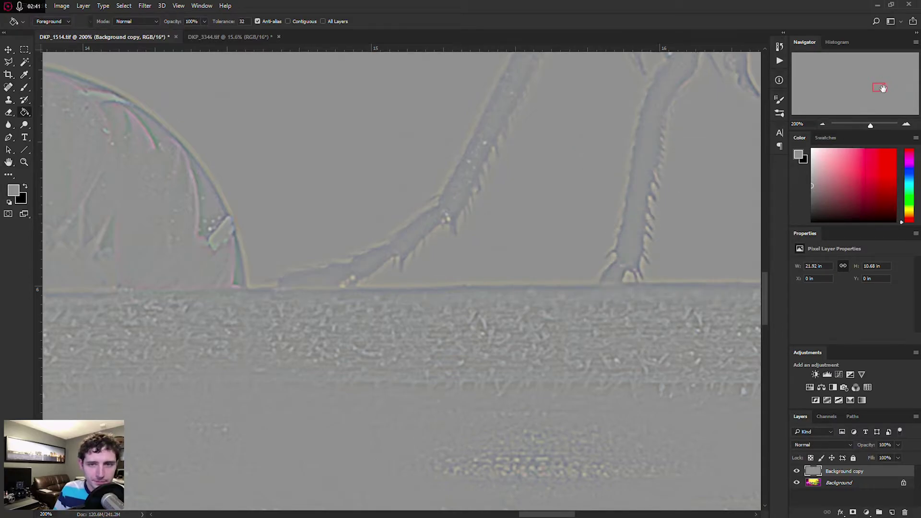
- Fit the whole image on screen and set the high-pass Background copy layer to Overlay
left_click_drag(882, 88, 888, 88)
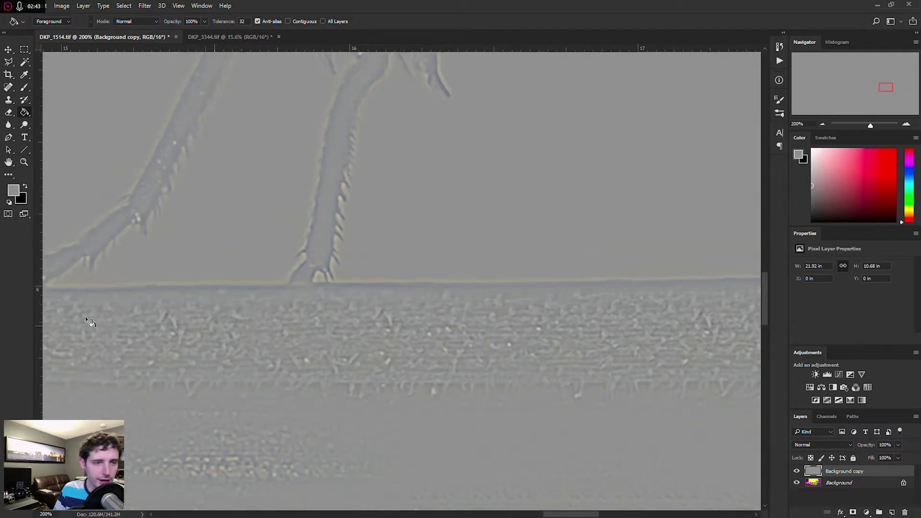
left_click(24, 161)
right_click(67, 179)
left_click(95, 192)
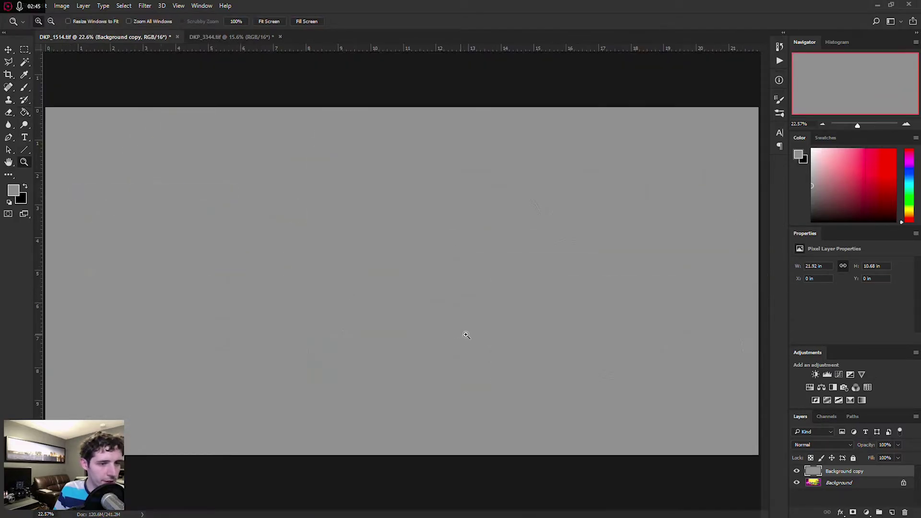
left_click(811, 443)
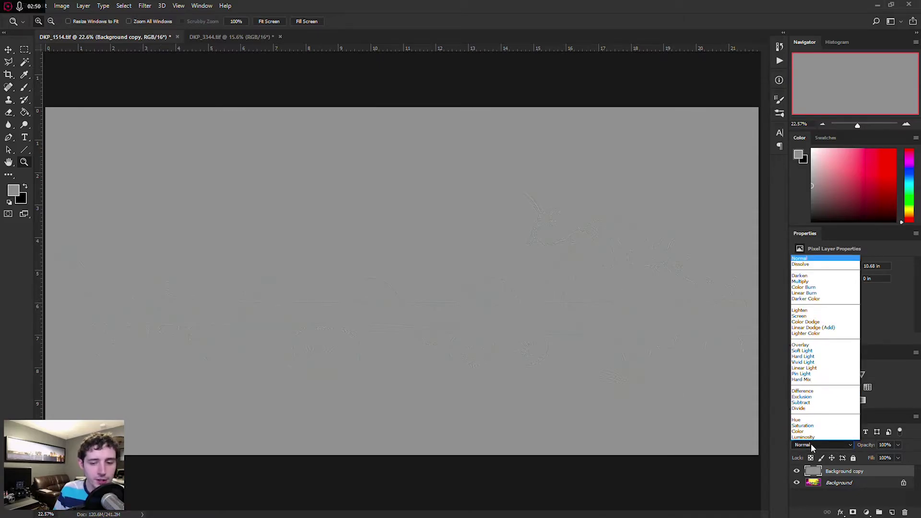
left_click(816, 346)
- Zoom to 200% on the ant's head and toggle the sharpening layer to compare
left_click(548, 224)
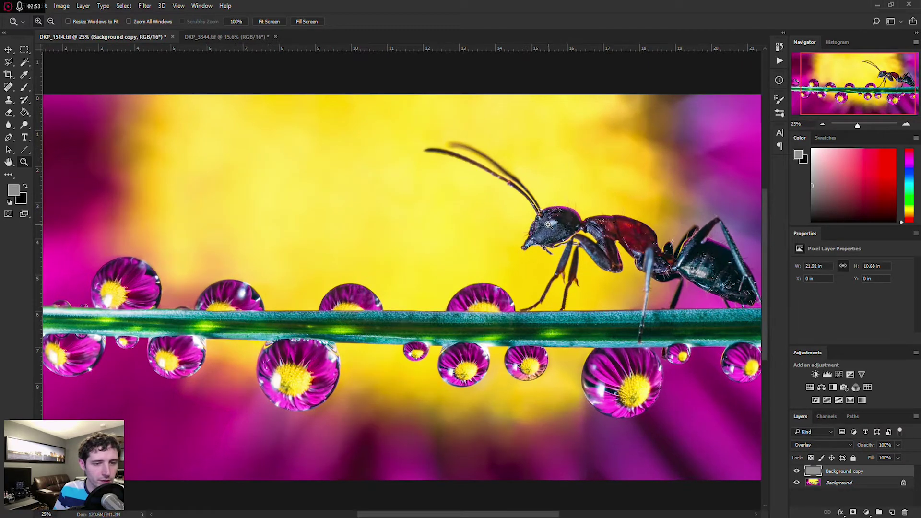
left_click(548, 224)
left_click(550, 225)
left_click(554, 225)
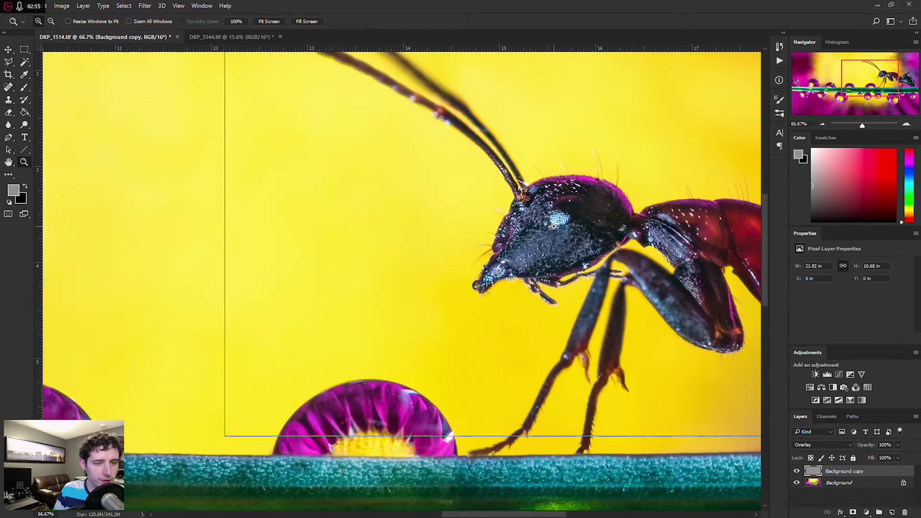
left_click(554, 226)
left_click(554, 225)
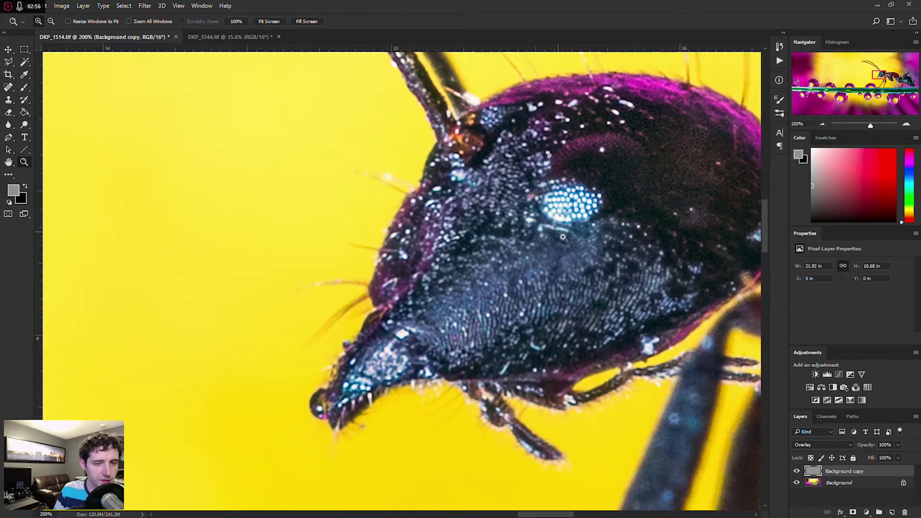
left_click(796, 471)
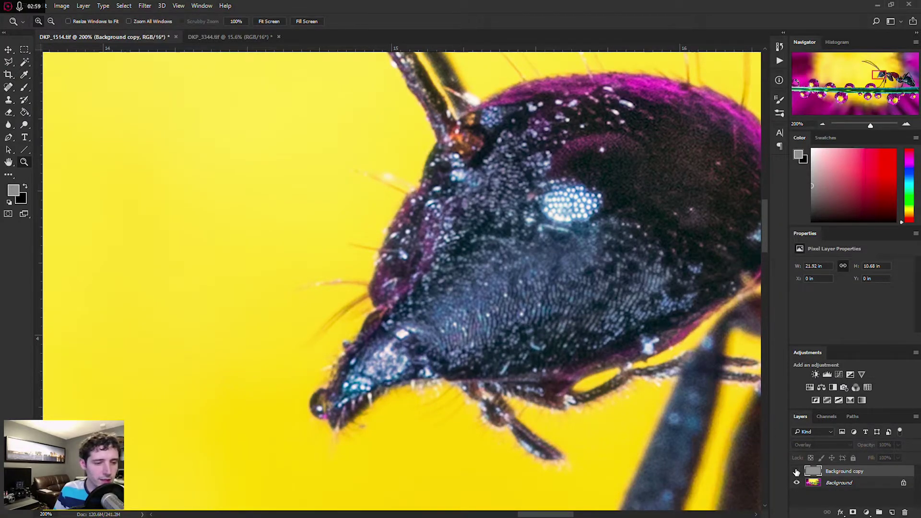
left_click(796, 472)
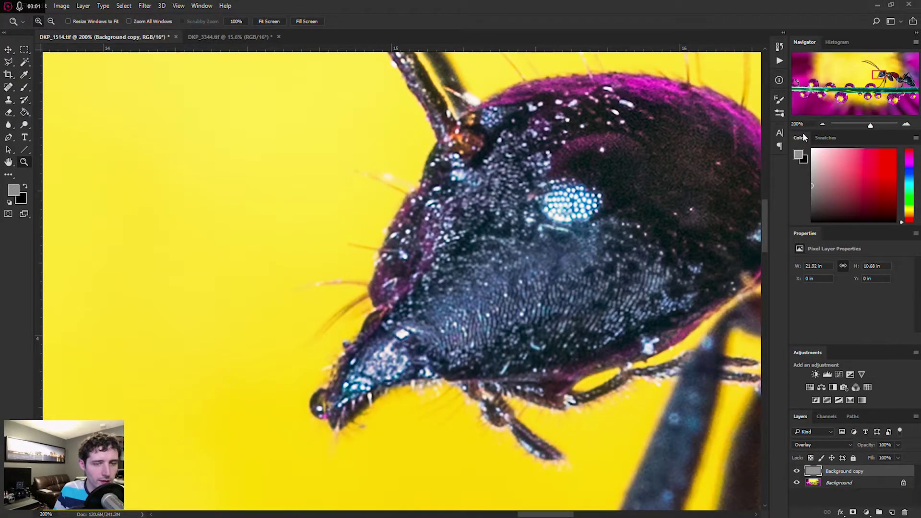
- Compare sharpened and unsharpened views on the flower-filled water drop and the stem below
left_click_drag(886, 71, 872, 87)
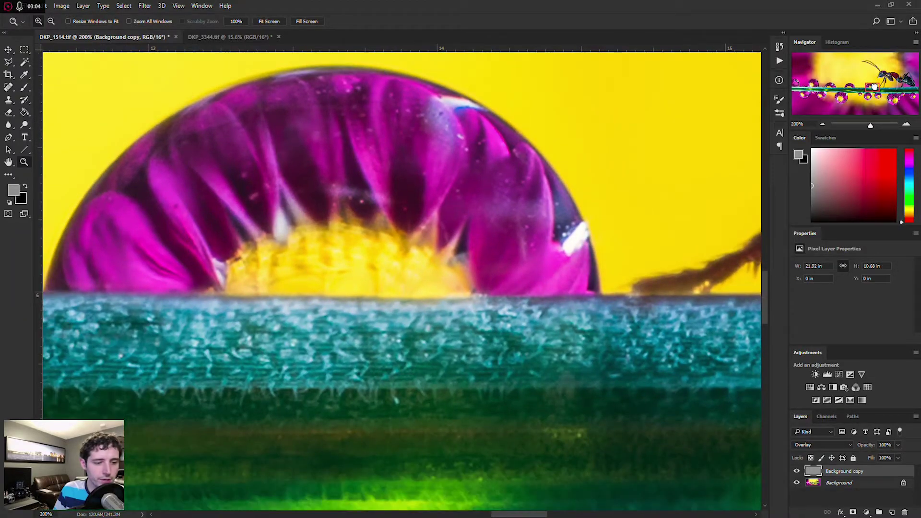
left_click(797, 472)
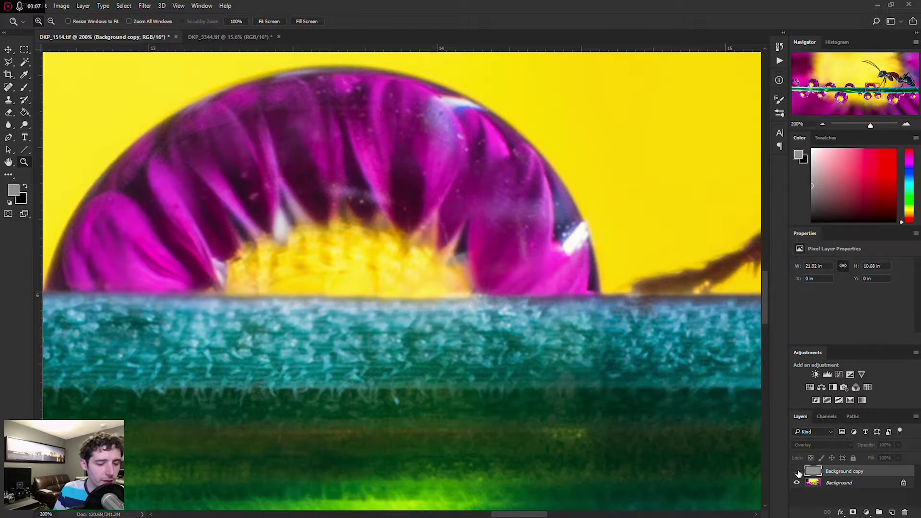
left_click(797, 471)
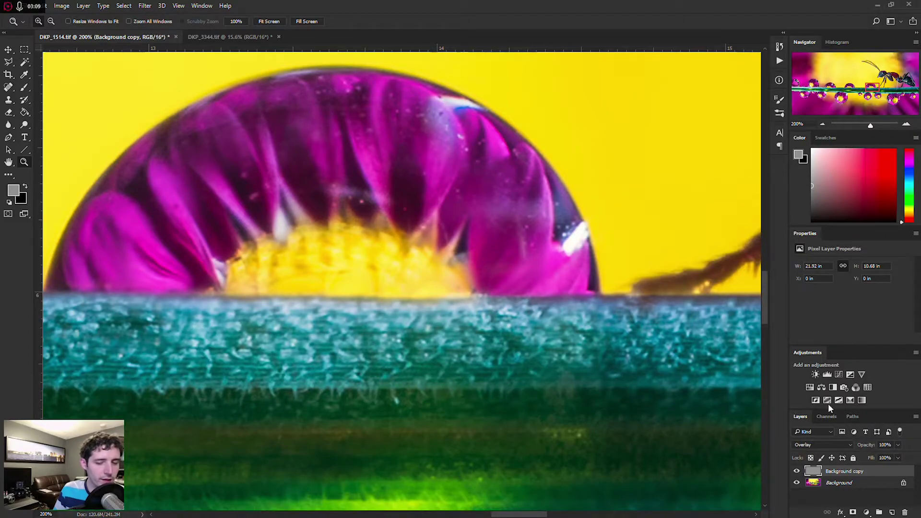
left_click_drag(872, 87, 877, 94)
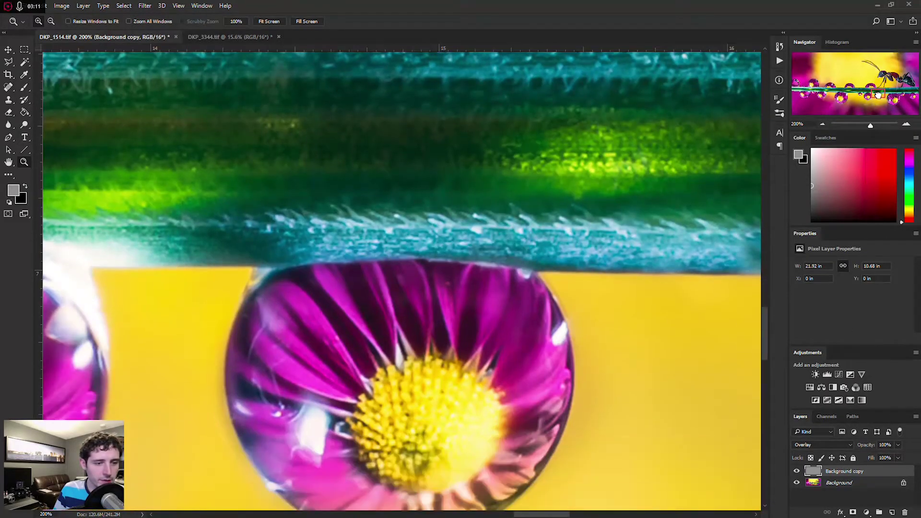
left_click(797, 473)
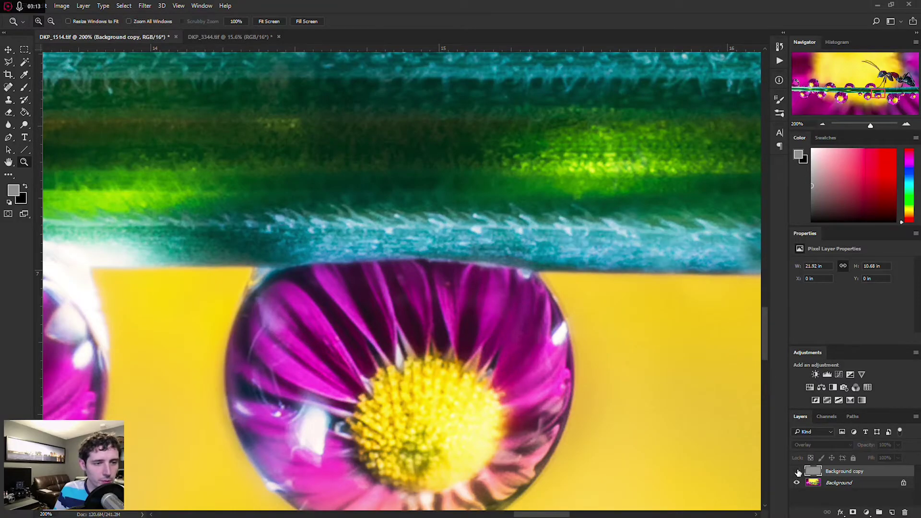
left_click(797, 472)
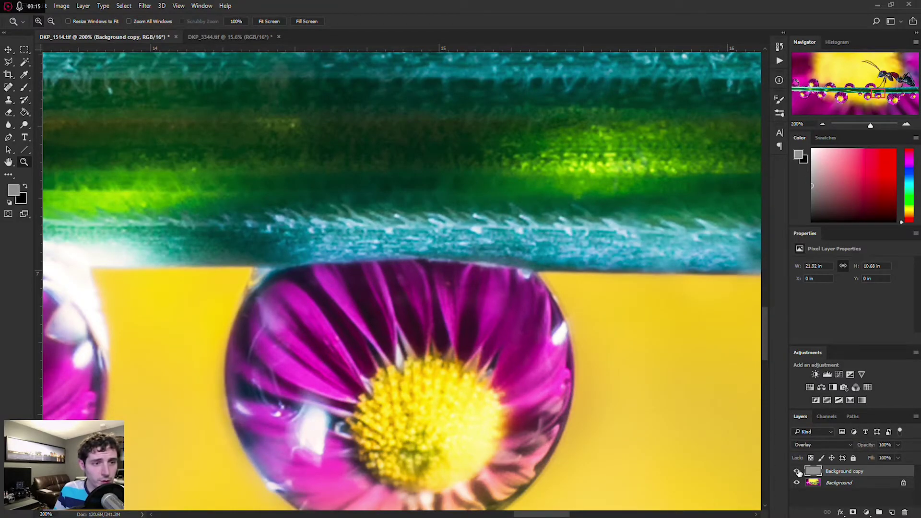
left_click(797, 472)
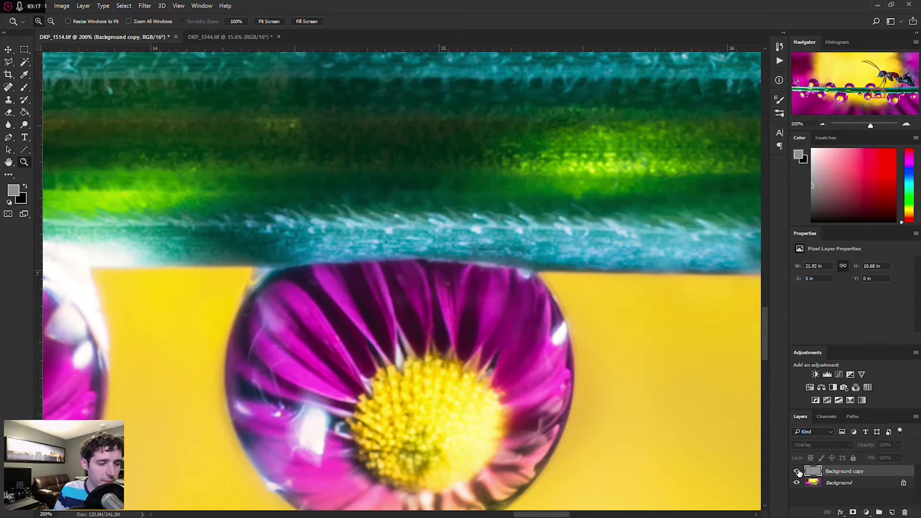
left_click(796, 473)
- Check the sharpening on the hanging drop's flower and lower image with the layer on and off
left_click_drag(879, 94, 893, 100)
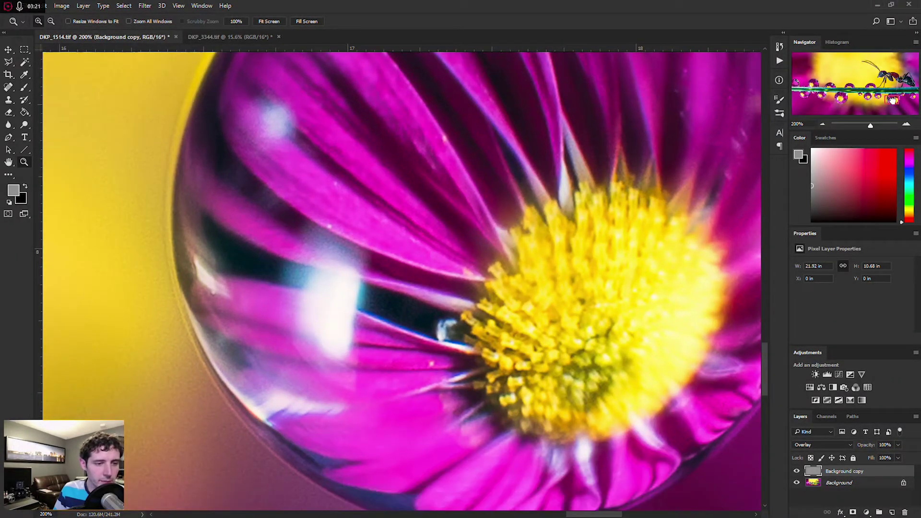
left_click(797, 472)
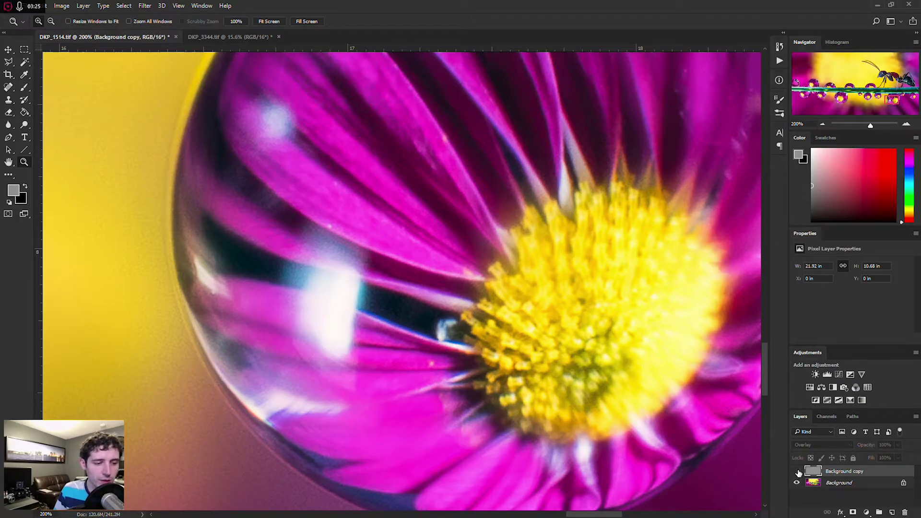
left_click(797, 472)
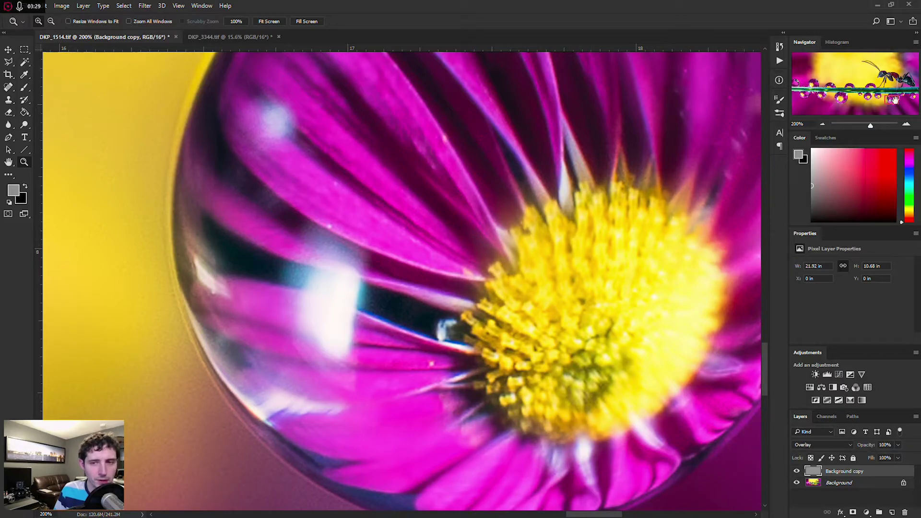
left_click_drag(892, 99, 891, 107)
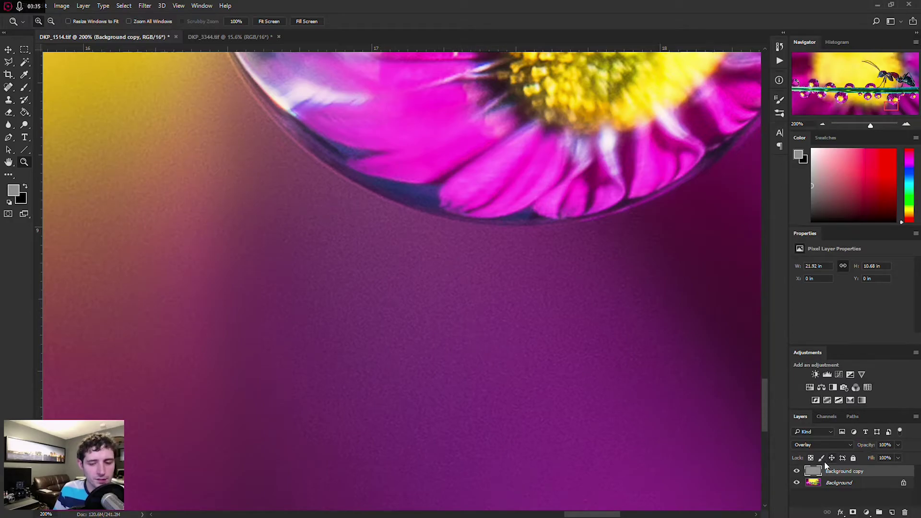
left_click(796, 472)
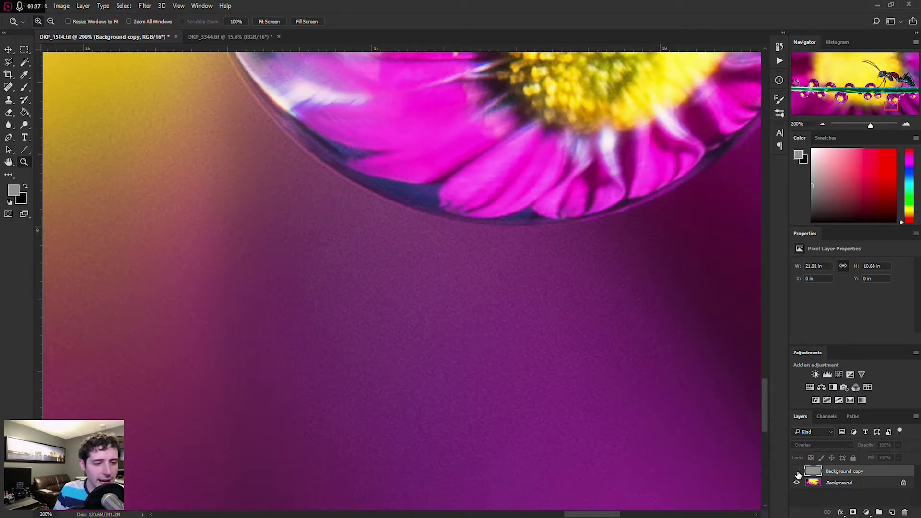
left_click(796, 472)
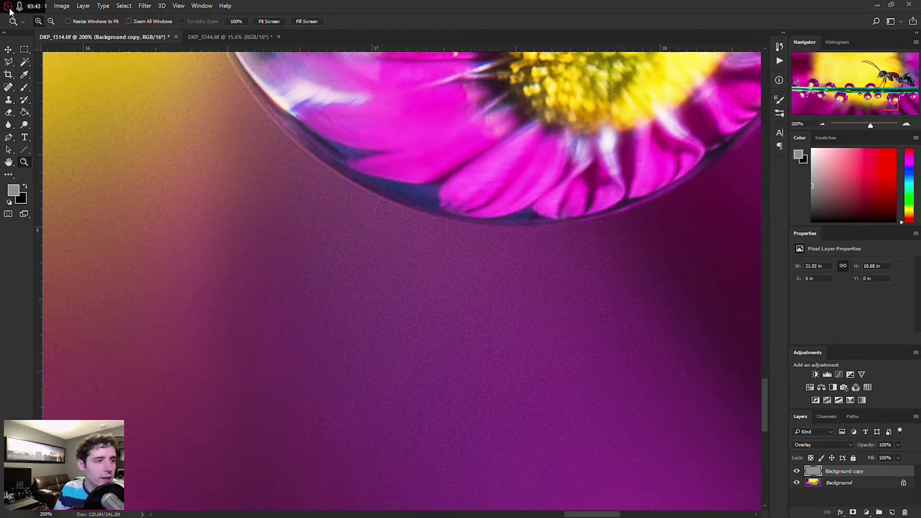
- Choose Filter > Camera Raw Filter for the Background copy layer
left_click(148, 7)
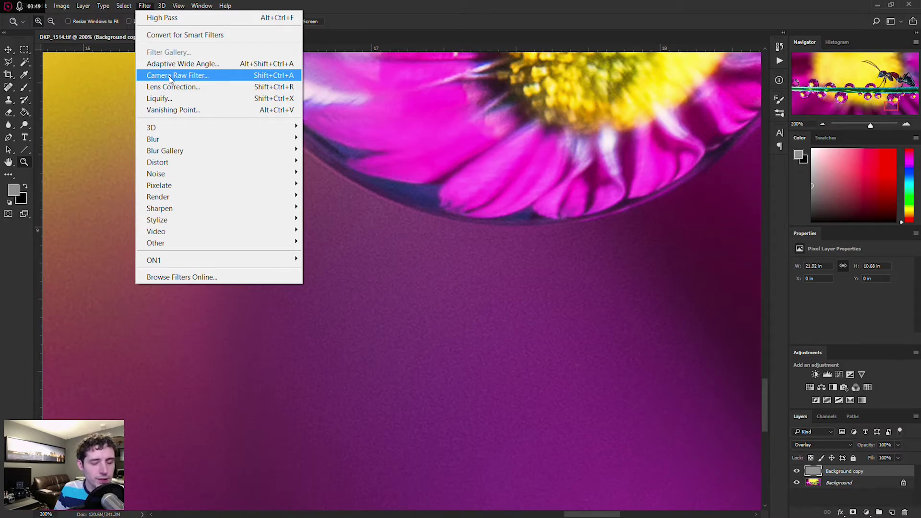
left_click(170, 76)
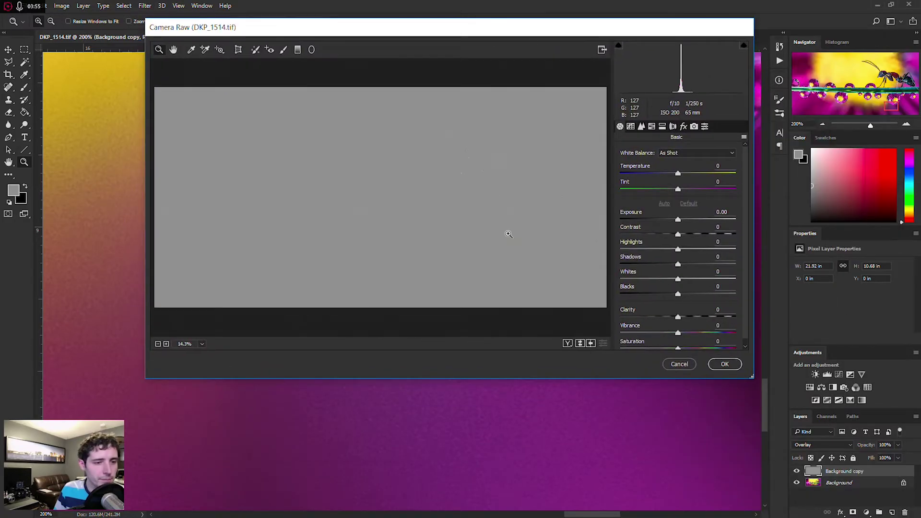
- Zoom the Camera Raw preview to 300% and pan to the water droplet edge
left_click(546, 203)
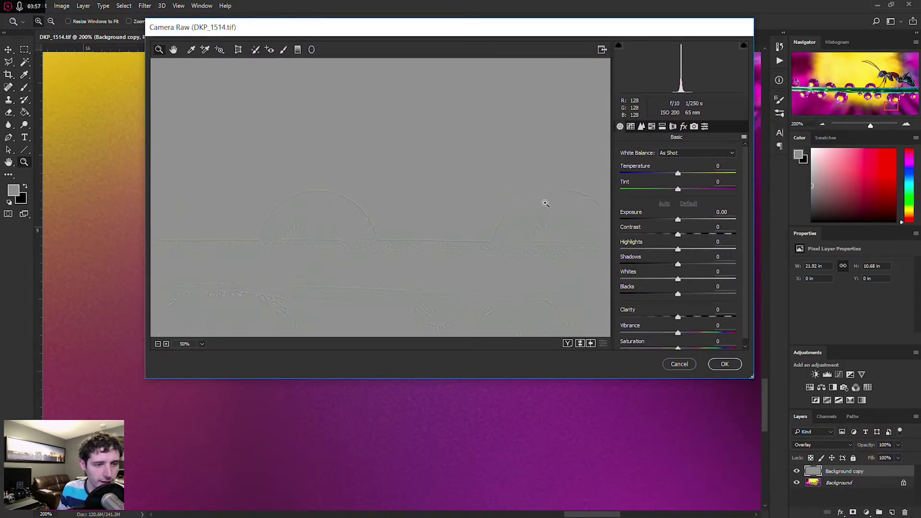
left_click(546, 204)
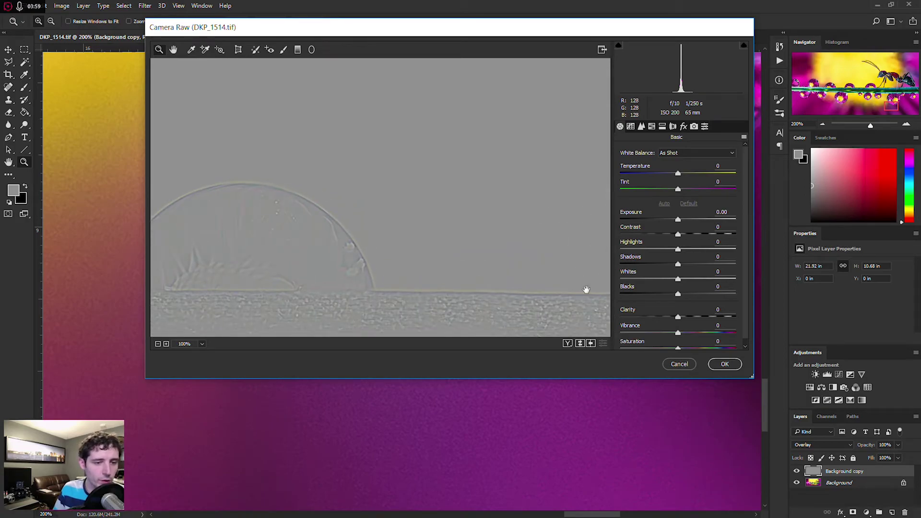
left_click_drag(586, 289, 304, 160)
left_click(312, 158)
left_click(314, 161)
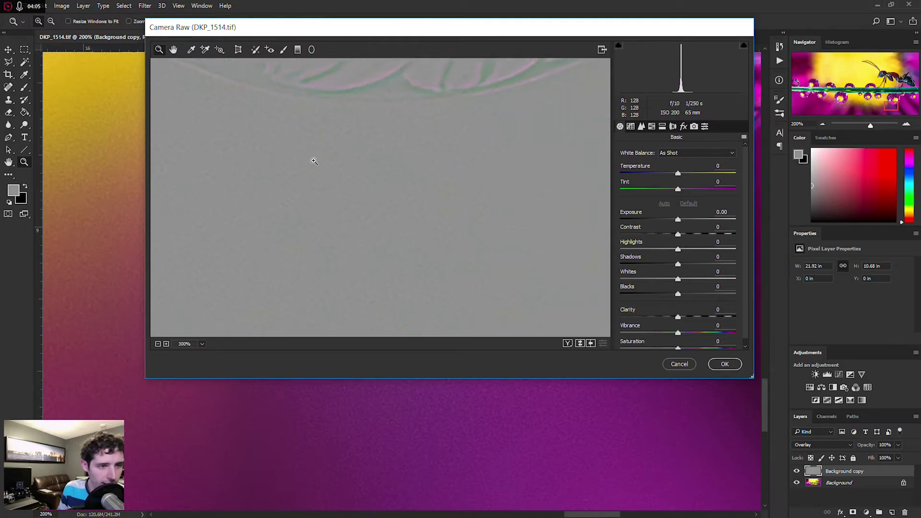
left_click_drag(257, 216, 392, 224)
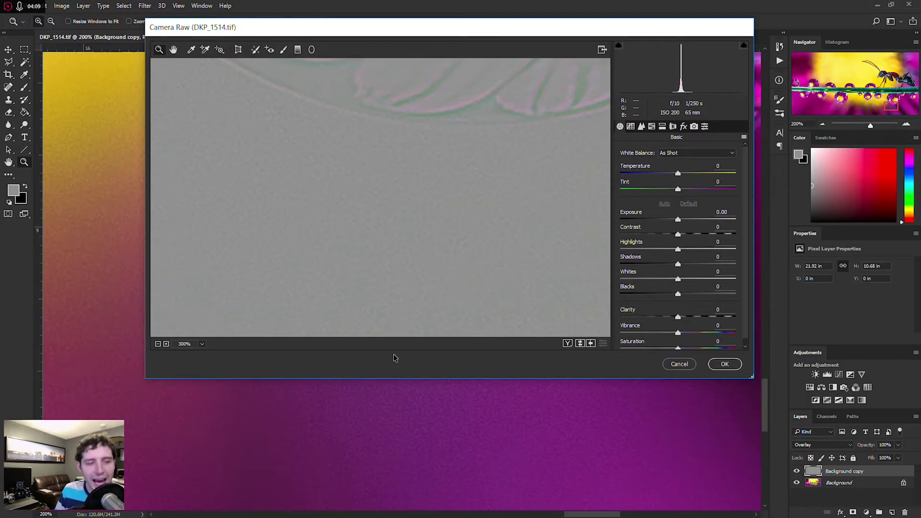
- Raise Luminance noise reduction to 49 in the Detail panel and apply Camera Raw
left_click(641, 127)
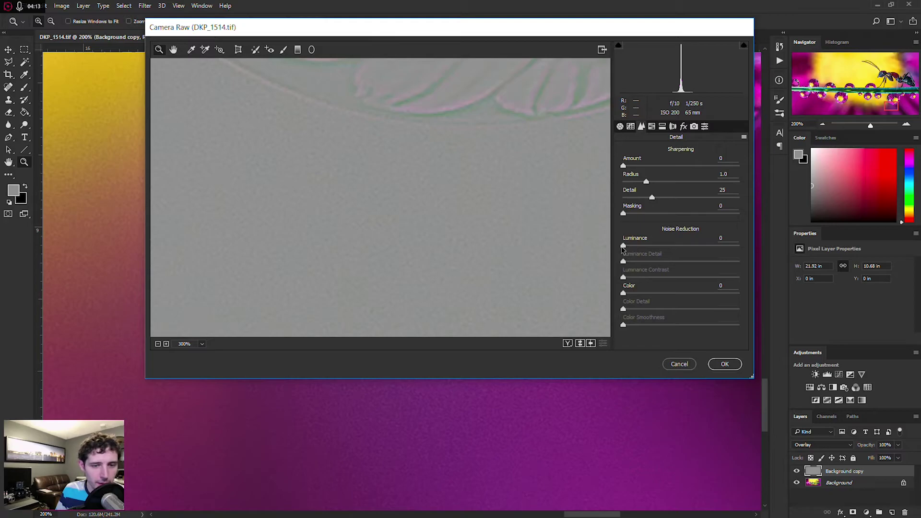
left_click_drag(622, 248, 677, 250)
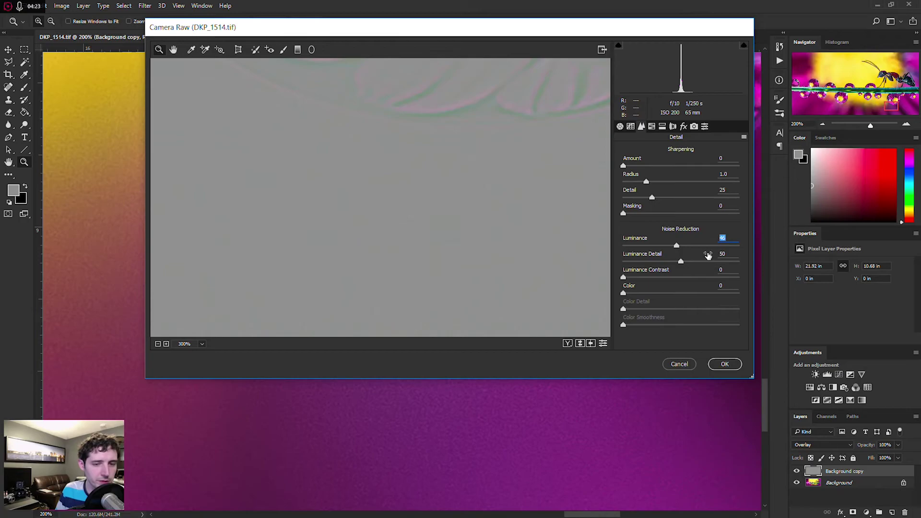
left_click_drag(677, 249, 680, 250)
left_click(723, 364)
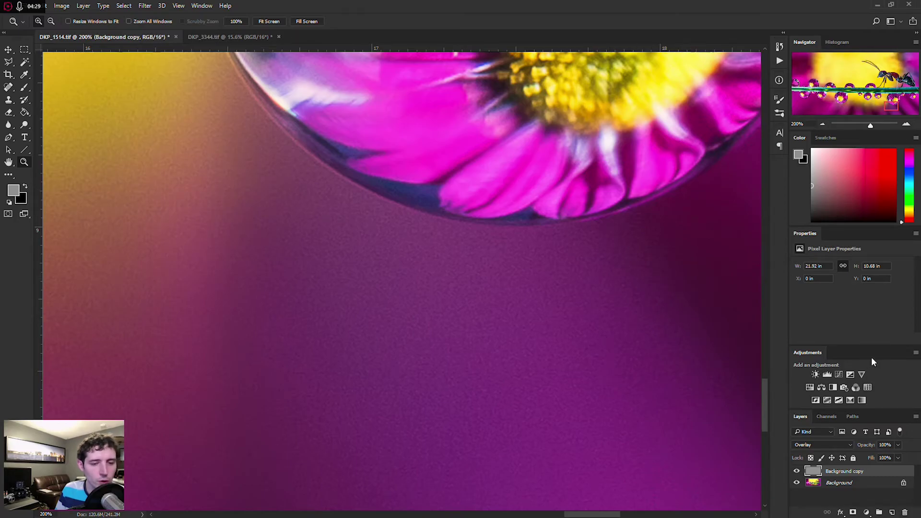
left_click(796, 471)
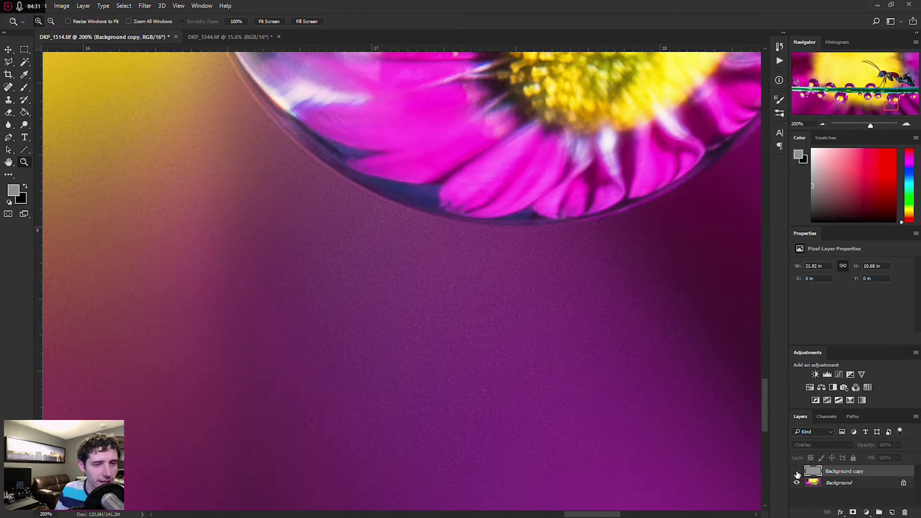
left_click(796, 471)
left_click_drag(397, 173, 401, 281)
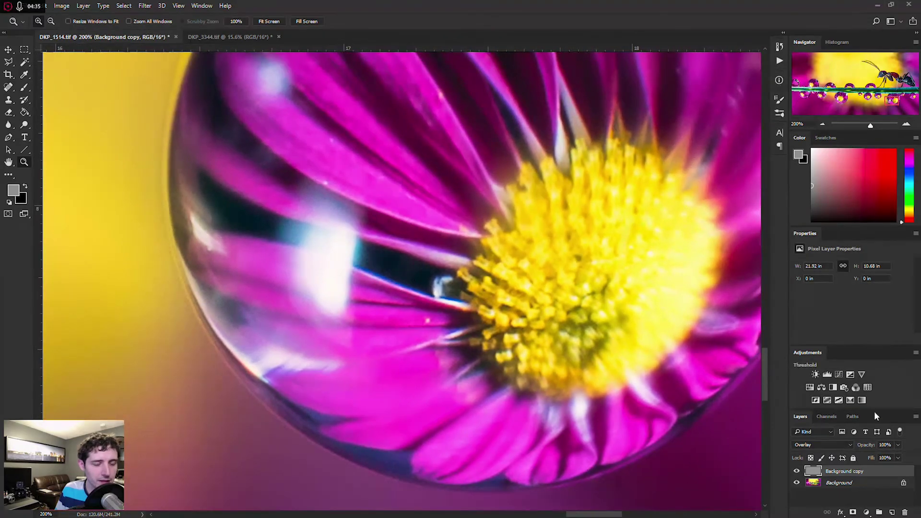
left_click(798, 471)
left_click(798, 471)
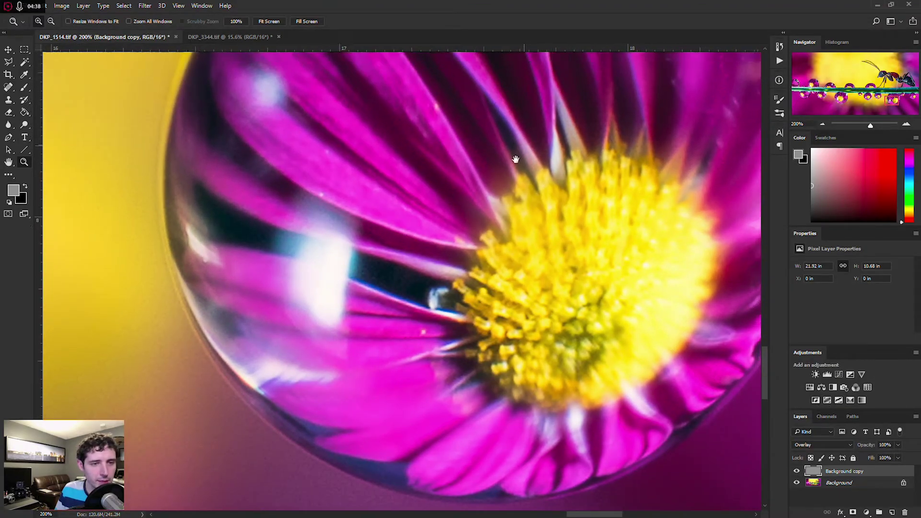
left_click_drag(513, 158, 666, 259)
left_click_drag(336, 240, 369, 230)
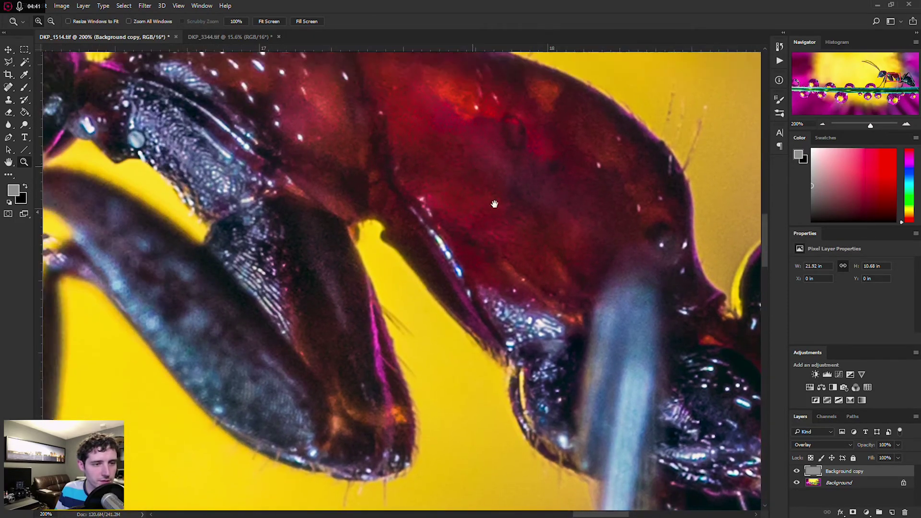
left_click_drag(192, 216, 479, 249)
left_click_drag(389, 230, 537, 239)
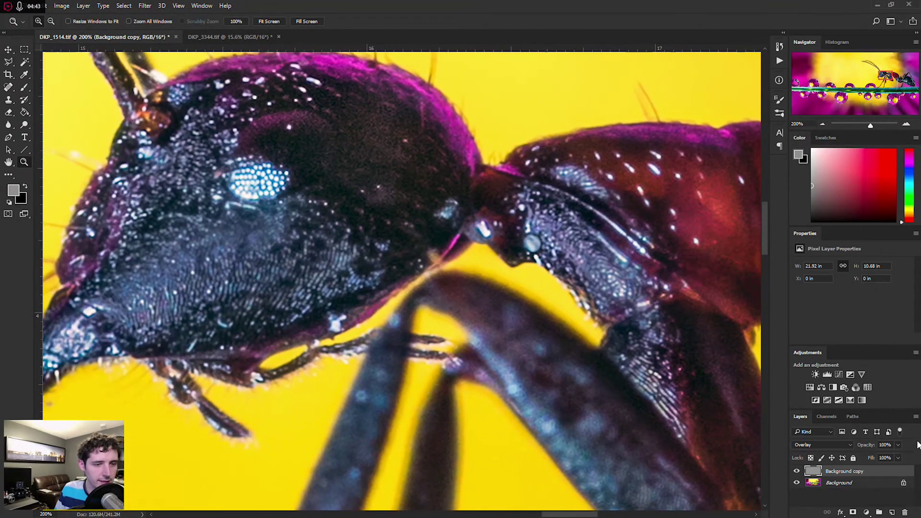
left_click(798, 471)
left_click(798, 472)
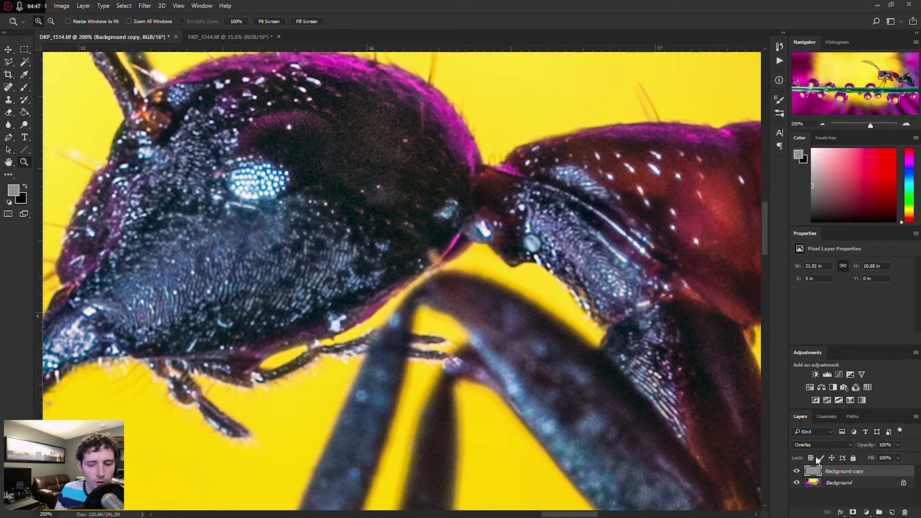
left_click(796, 473)
left_click(797, 472)
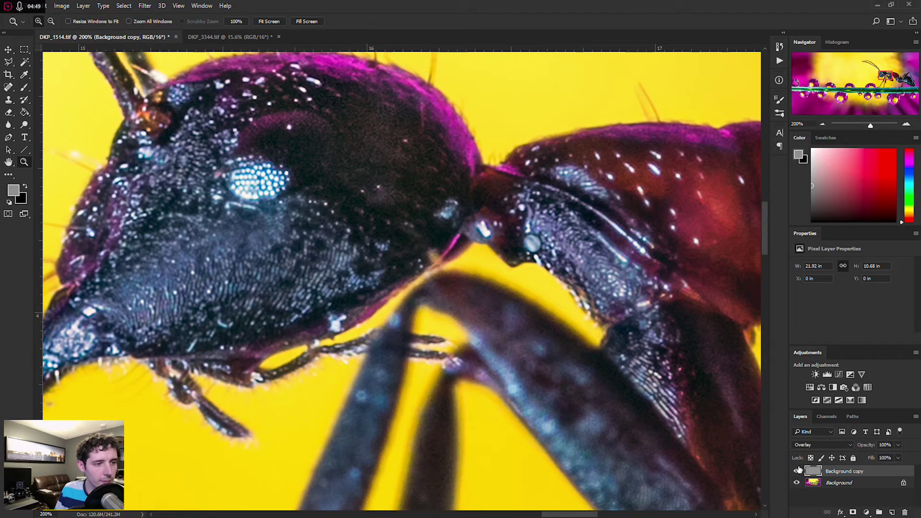
left_click_drag(516, 352, 721, 278)
left_click_drag(437, 160, 473, 265)
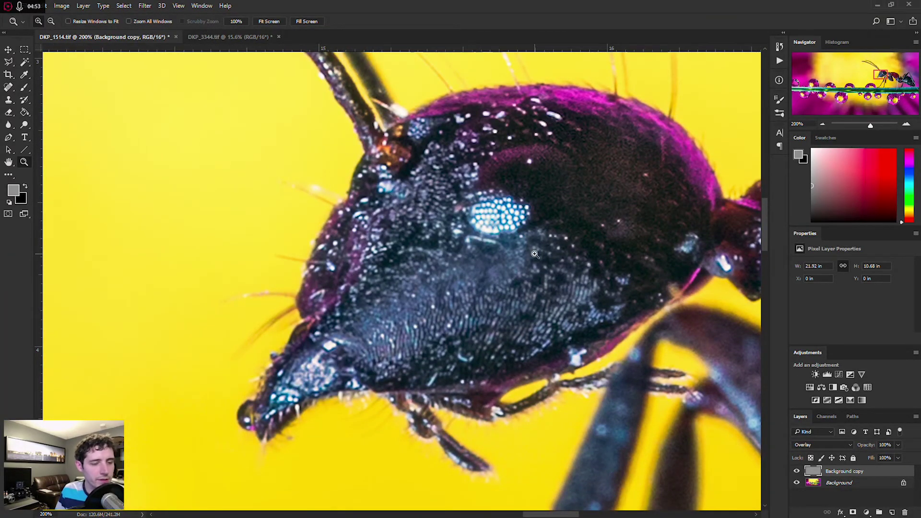
- Zoom out with the Navigator from 50% down to 16.67% to show the full photo
left_click(821, 125)
left_click(821, 125)
left_click(820, 124)
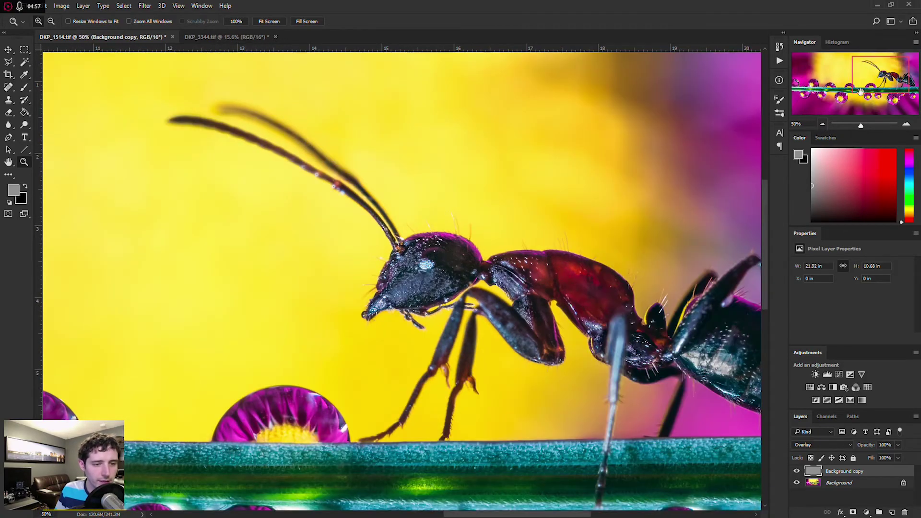
left_click_drag(863, 63, 879, 99)
left_click(823, 123)
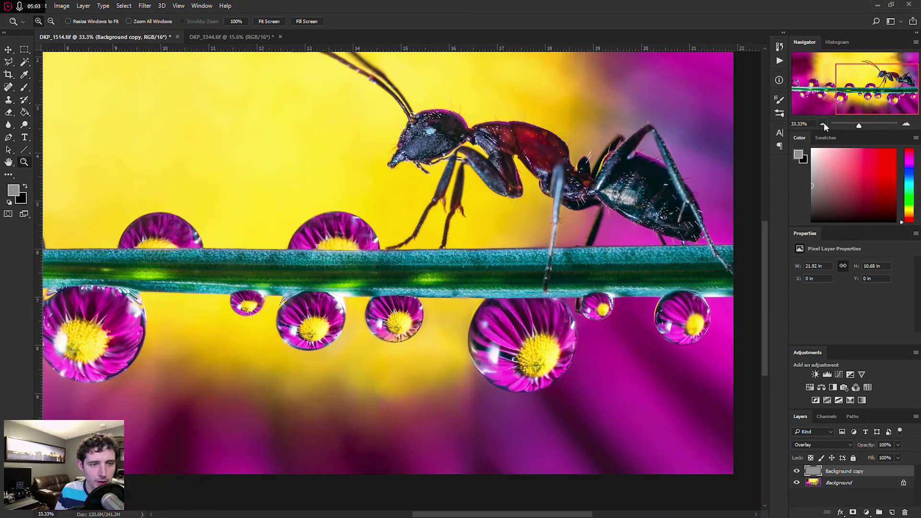
left_click(824, 124)
left_click(824, 124)
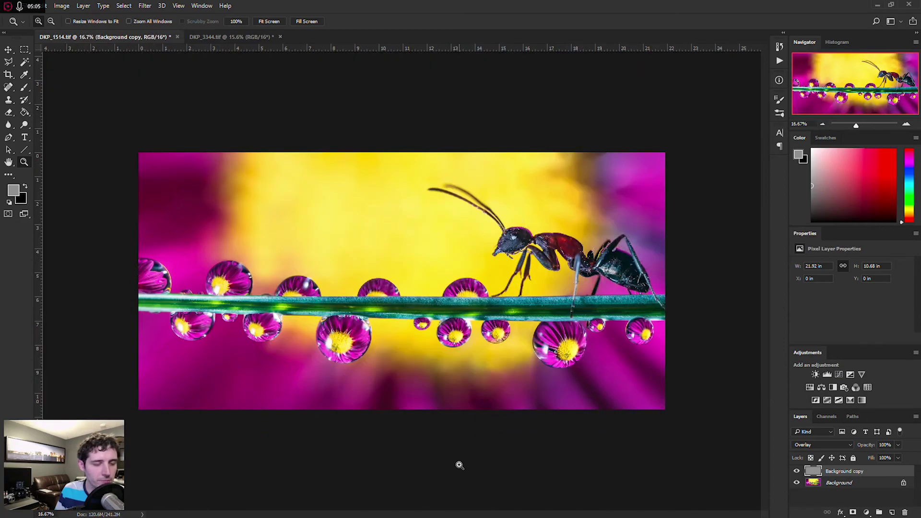